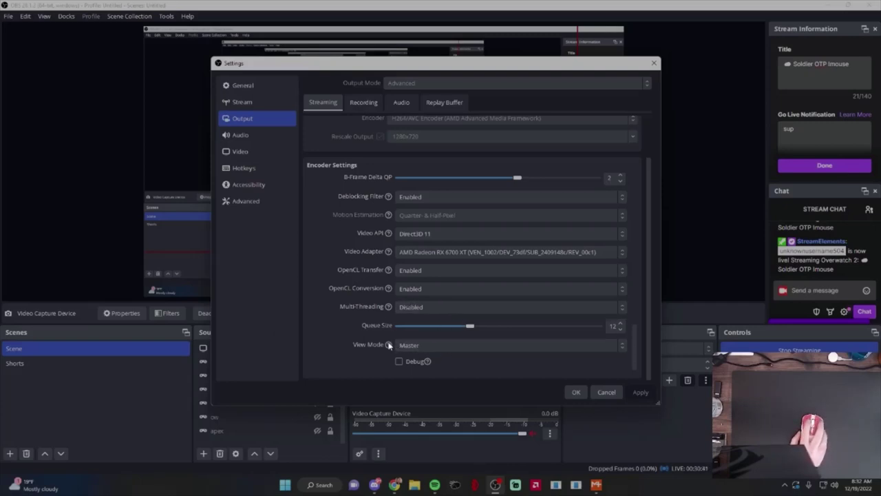
- Return to the top of the encoder settings, then view the Stream page showing Twitch with a 6000 kbps cap
{"action": "mouse_move", "coordinate": [420, 345]}
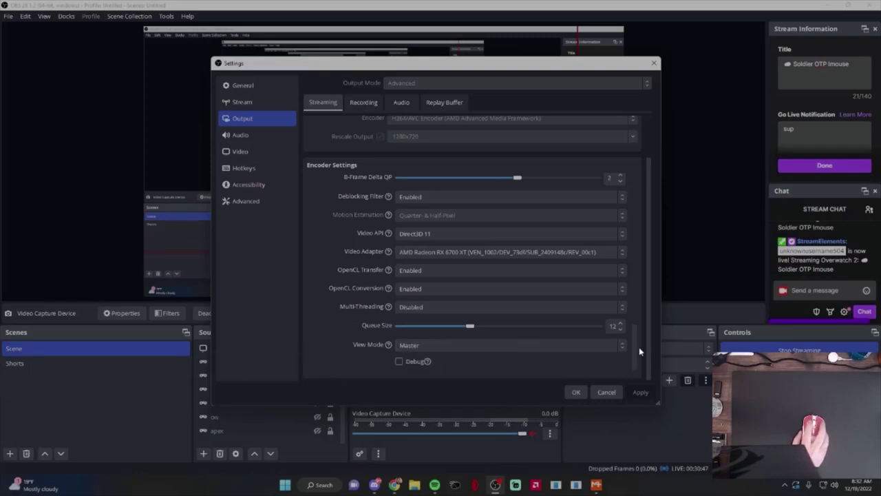
{"action": "left_click_drag", "start_coordinate": [636, 349], "coordinate": [637, 168]}
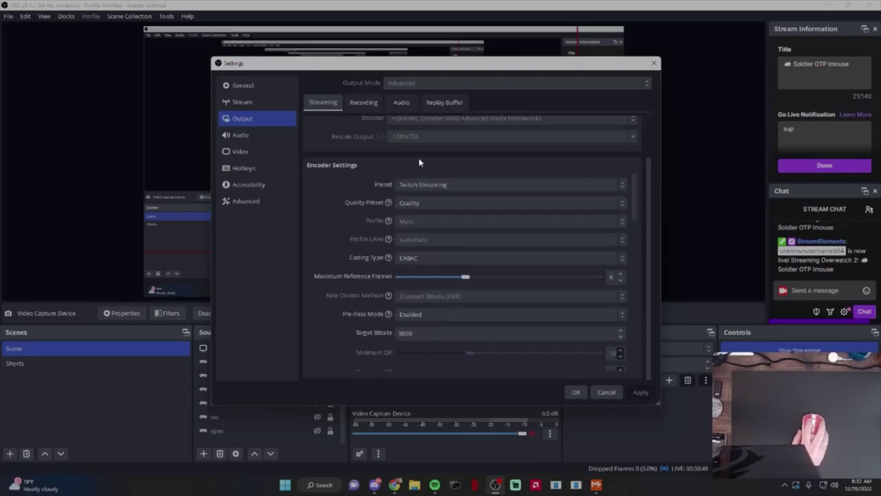
{"action": "left_click", "coordinate": [245, 103]}
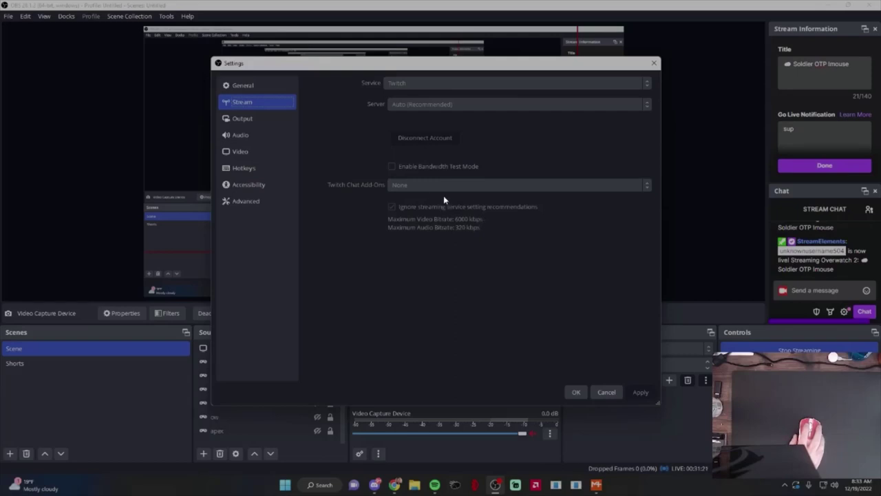
- Show the Output page's Streaming tab with the AMD encoder's Encoder Settings
{"action": "left_click", "coordinate": [240, 120]}
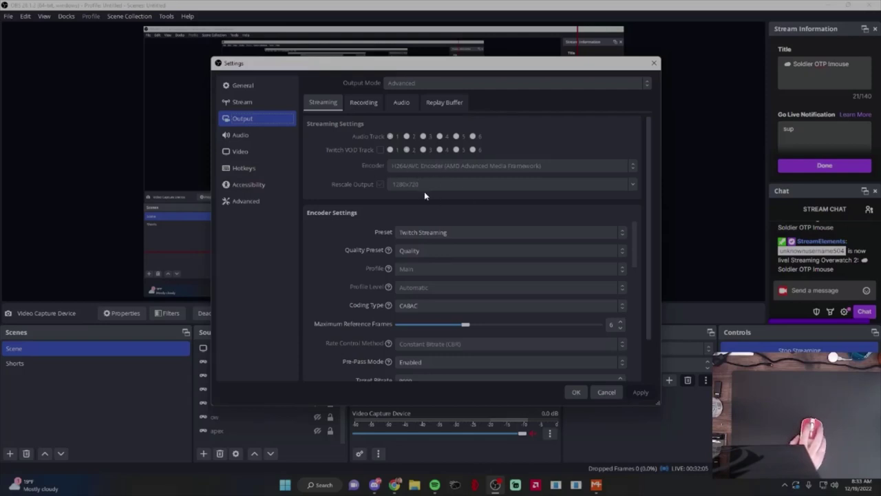
- Show the Video page with 1920x1080 base and output resolution at 60 FPS
{"action": "left_click", "coordinate": [244, 153]}
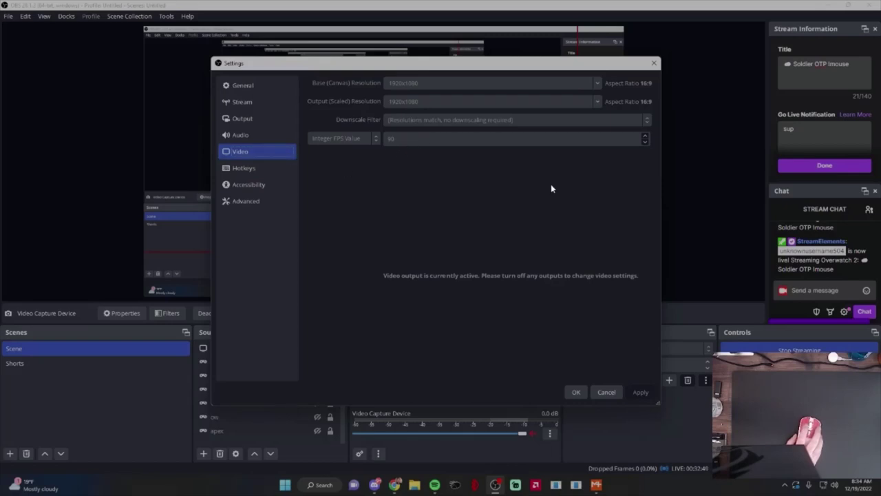
- Show the Advanced page with the Direct3D 11 renderer, NV12 color format and sRGB color space
{"action": "left_click", "coordinate": [253, 201]}
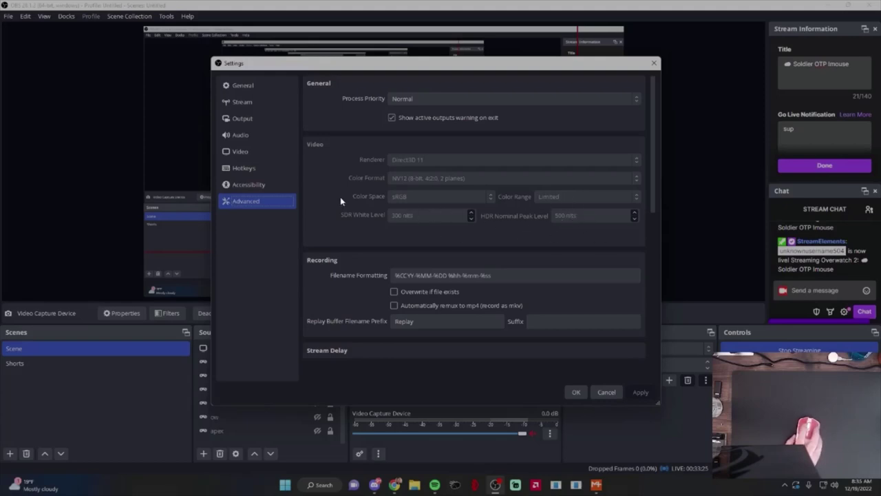
- Go back to the Output streaming page and bring its Preset and Quality Preset options into view
{"action": "left_click", "coordinate": [257, 120]}
{"action": "scroll", "coordinate": [310, 234], "scroll_direction": "up", "scroll_amount": 2}
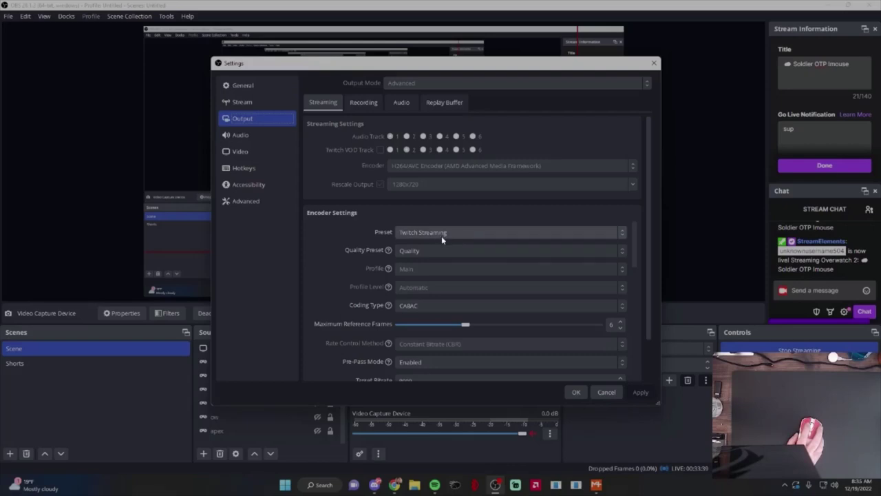
{"action": "mouse_move", "coordinate": [443, 252]}
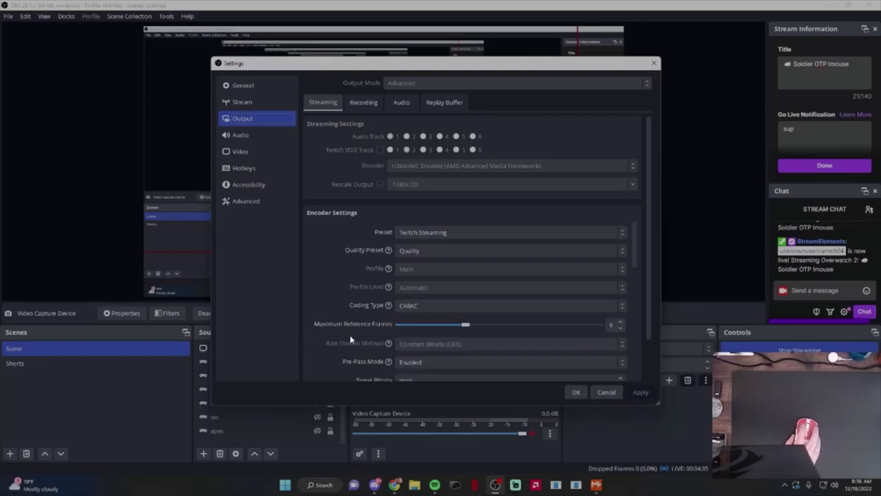
- Set the streaming encoder's Target Bitrate to 8000
{"action": "scroll", "coordinate": [355, 333], "scroll_direction": "down", "scroll_amount": 2}
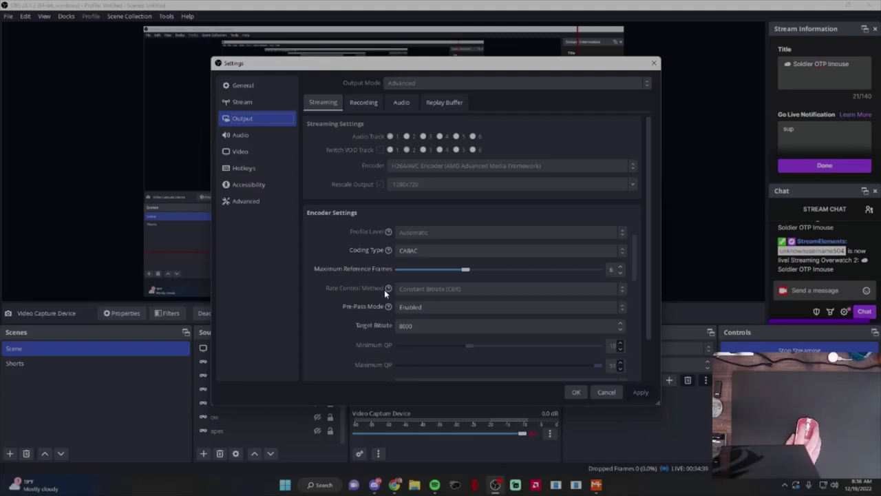
{"action": "mouse_move", "coordinate": [467, 290]}
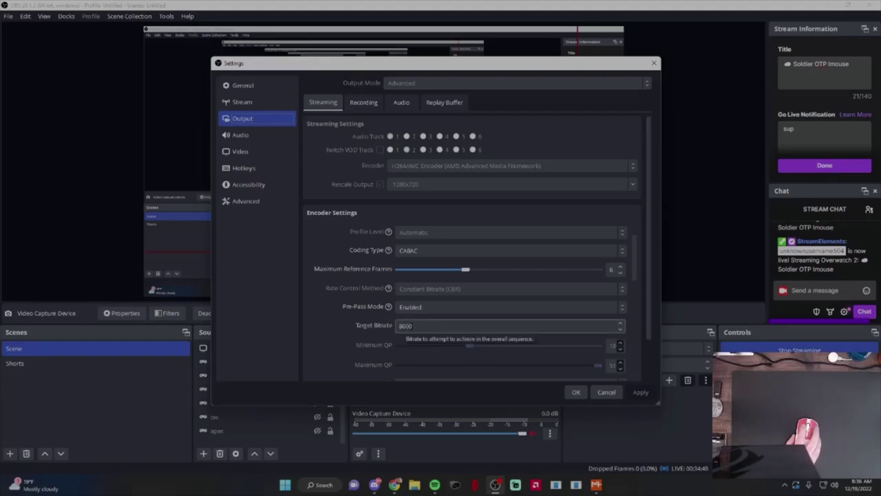
{"action": "type", "text": "0"}
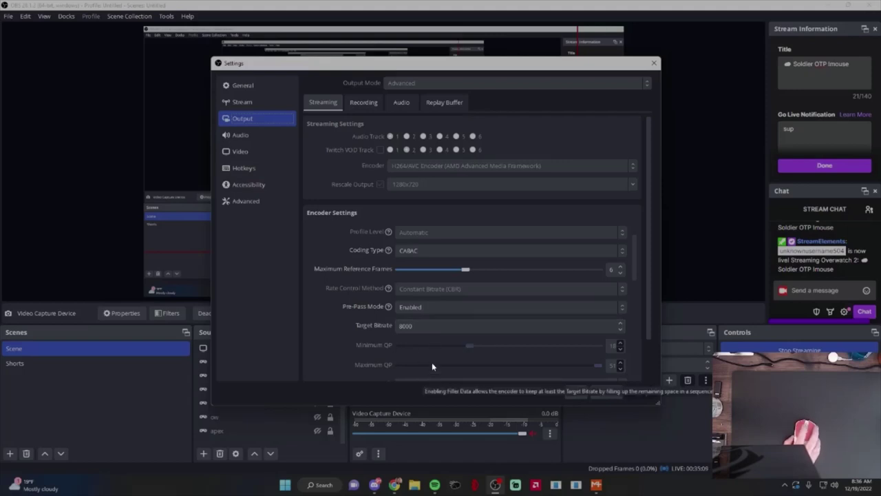
- Bring up the VBAQ, Enforce HRD, High Motion Quality Boost and VBV Buffer encoder options
{"action": "scroll", "coordinate": [431, 358], "scroll_direction": "down", "scroll_amount": 1}
{"action": "scroll", "coordinate": [386, 313], "scroll_direction": "down", "scroll_amount": 1}
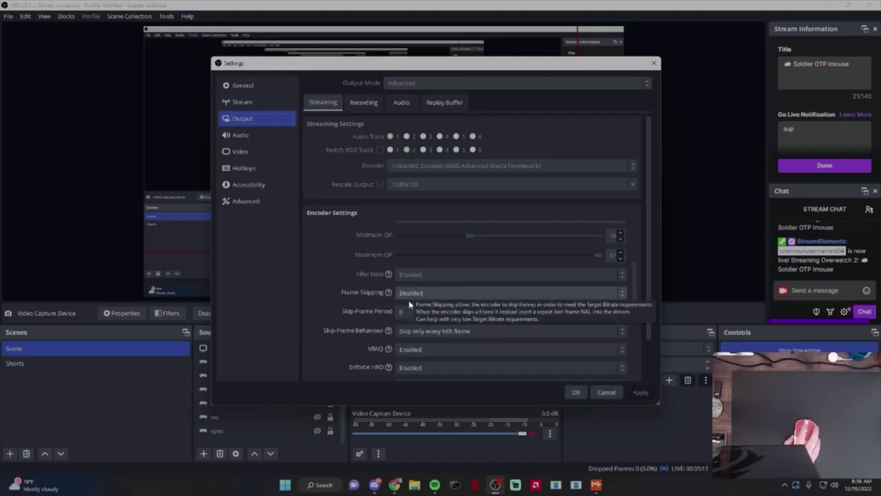
{"action": "scroll", "coordinate": [398, 313], "scroll_direction": "down", "scroll_amount": 1}
{"action": "scroll", "coordinate": [388, 294], "scroll_direction": "down", "scroll_amount": 1}
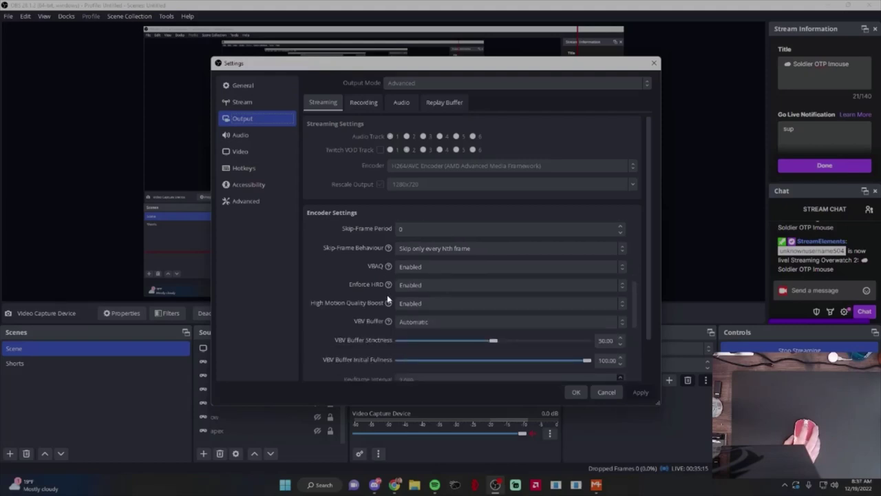
{"action": "mouse_move", "coordinate": [386, 266]}
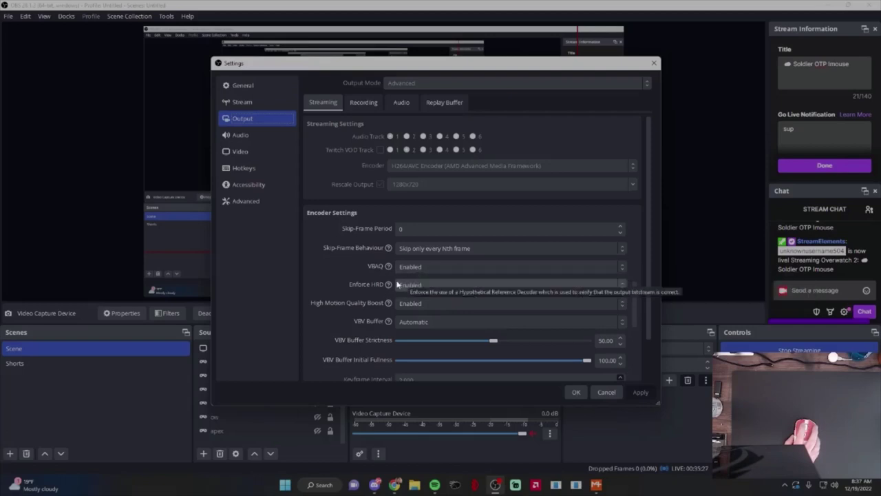
{"action": "mouse_move", "coordinate": [384, 285]}
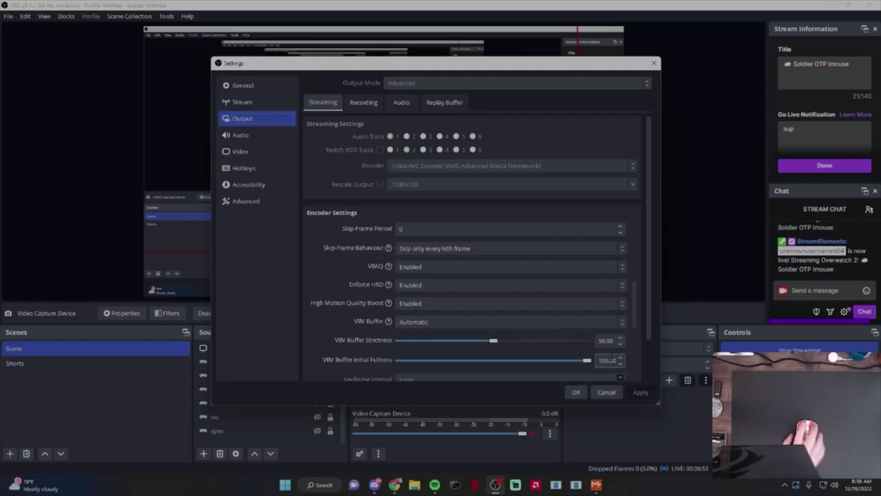
- Scroll down to the I-Frame Period and P-Frame Period fields in Encoder Settings
{"action": "scroll", "coordinate": [365, 324], "scroll_direction": "down", "scroll_amount": 1}
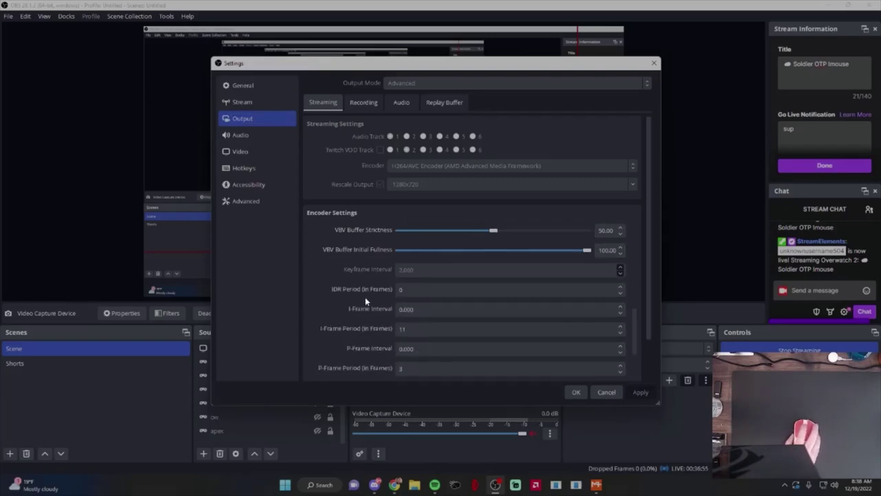
{"action": "scroll", "coordinate": [355, 296], "scroll_direction": "down", "scroll_amount": 1}
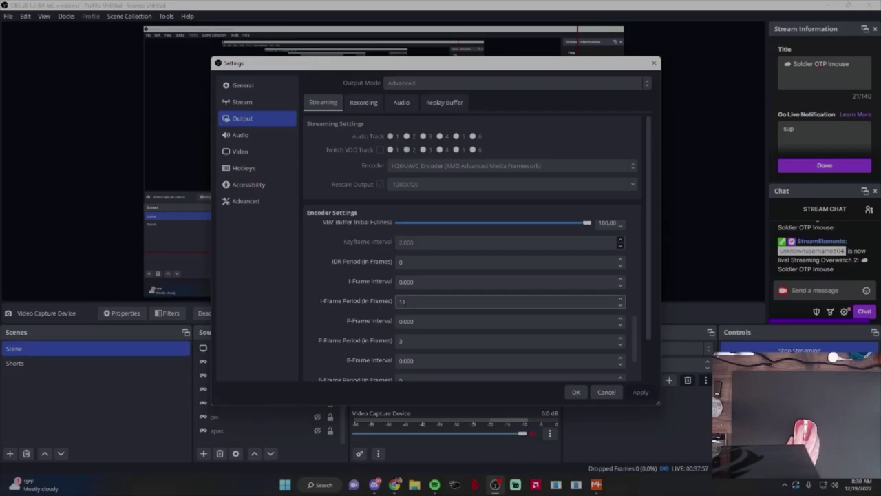
{"action": "left_click", "coordinate": [394, 484]}
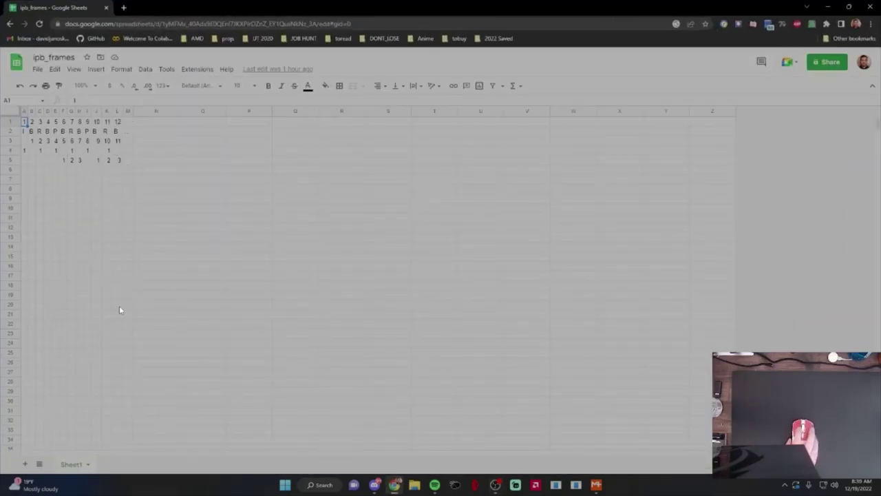
{"action": "left_click", "coordinate": [807, 7]}
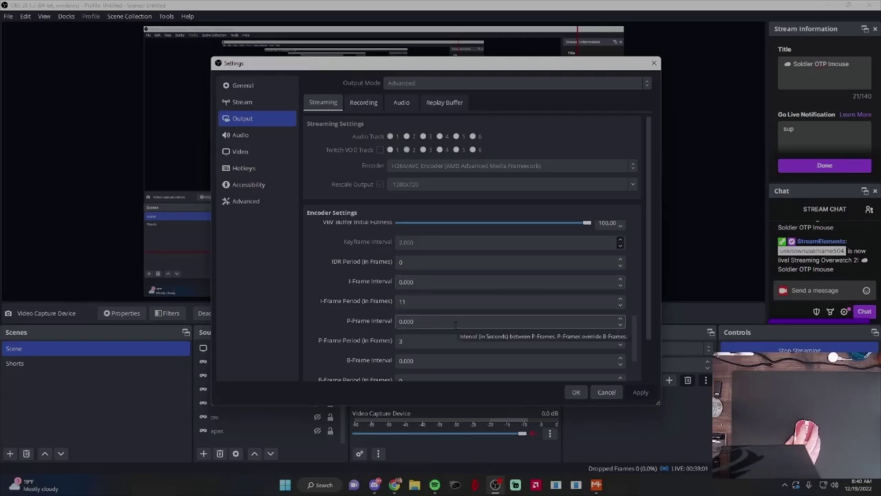
{"action": "left_click", "coordinate": [435, 319]}
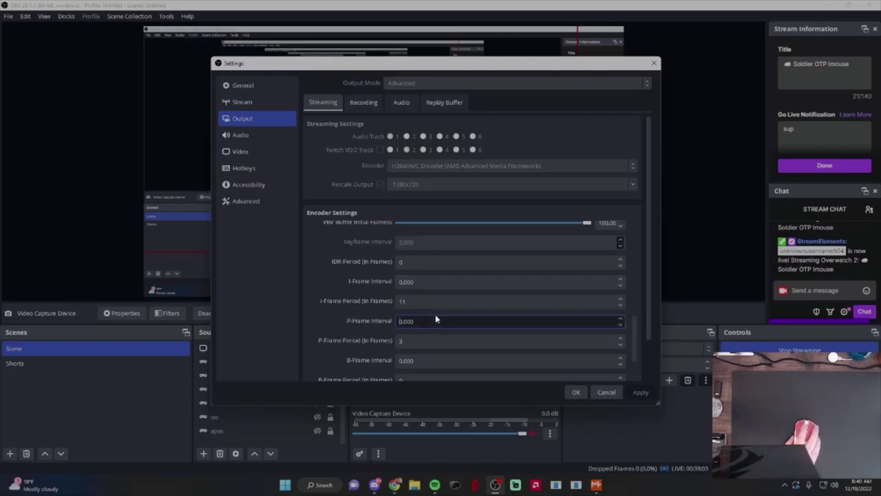
{"action": "scroll", "coordinate": [363, 325], "scroll_direction": "down", "scroll_amount": 2}
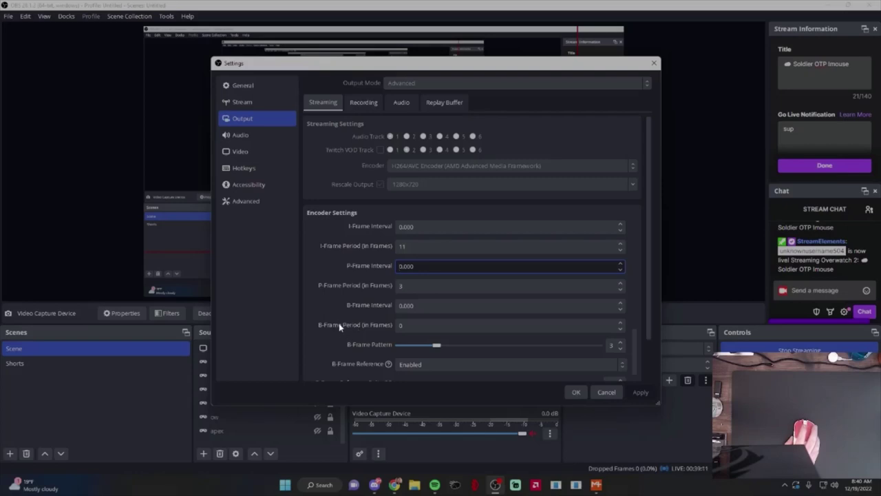
{"action": "scroll", "coordinate": [350, 323], "scroll_direction": "down", "scroll_amount": 1}
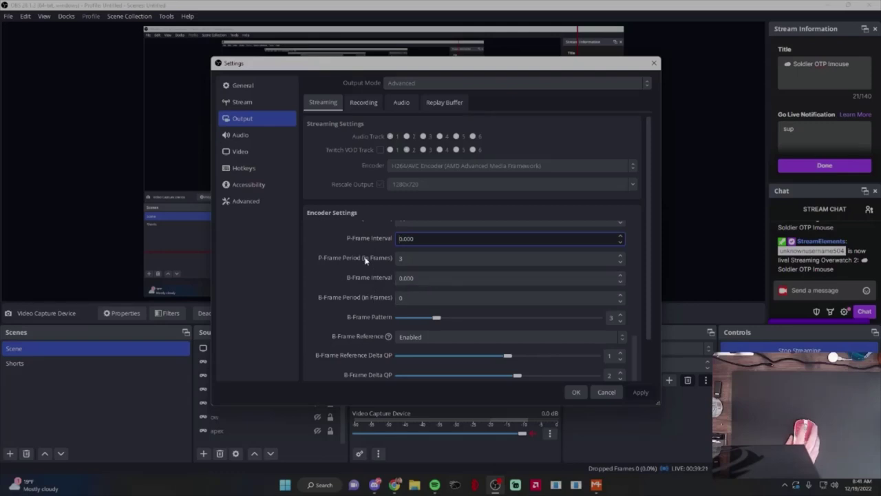
{"action": "scroll", "coordinate": [367, 272], "scroll_direction": "up", "scroll_amount": 2}
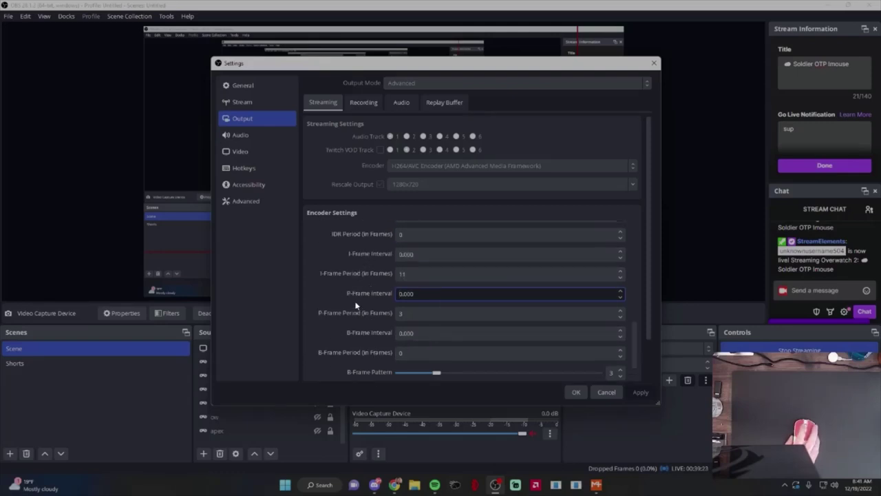
{"action": "scroll", "coordinate": [337, 305], "scroll_direction": "down", "scroll_amount": 2}
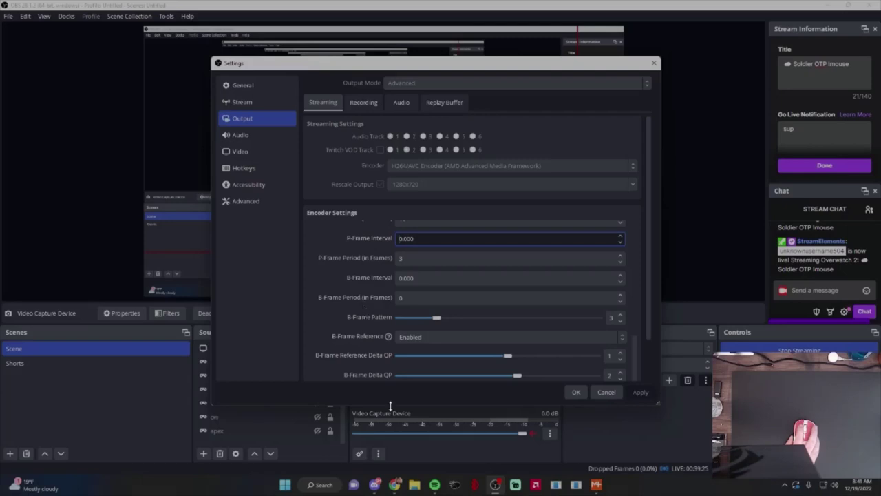
{"action": "left_click", "coordinate": [394, 485]}
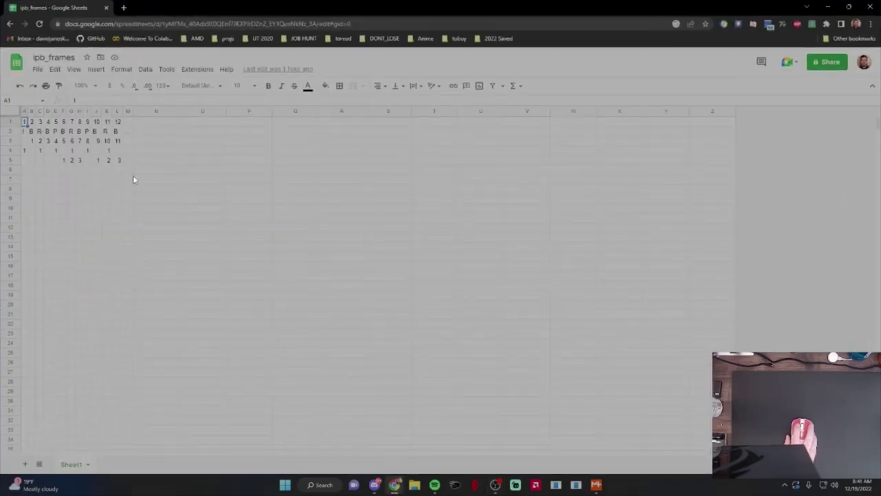
{"action": "left_click", "coordinate": [394, 485]}
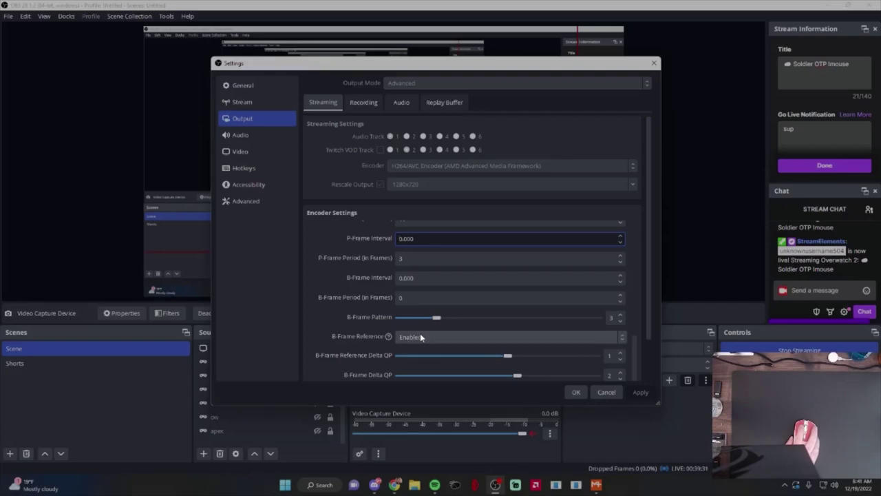
{"action": "scroll", "coordinate": [386, 334], "scroll_direction": "down", "scroll_amount": 1}
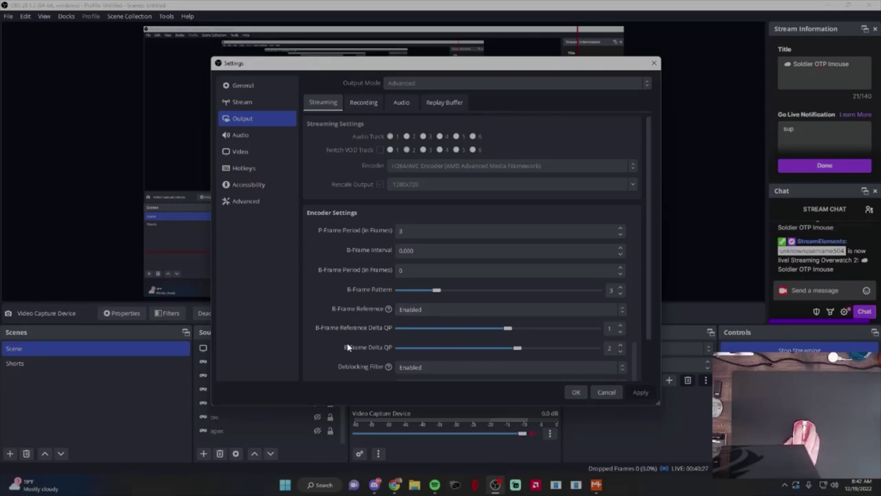
{"action": "scroll", "coordinate": [355, 340], "scroll_direction": "down", "scroll_amount": 1}
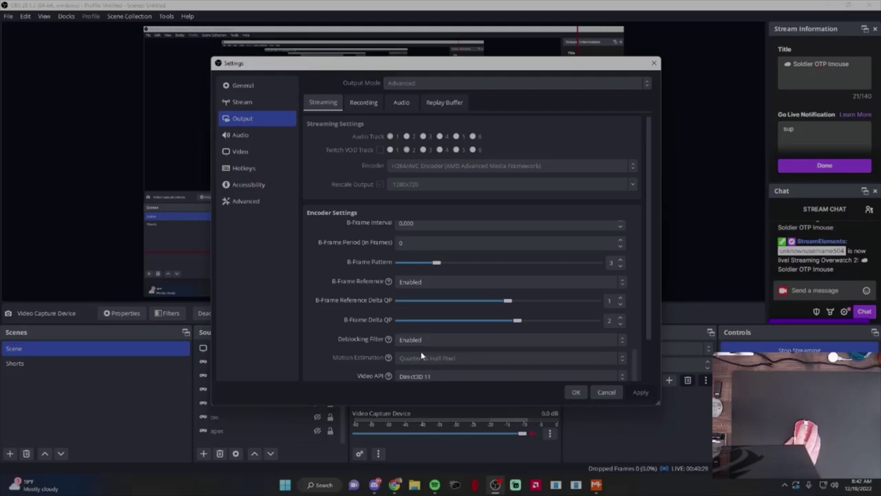
{"action": "scroll", "coordinate": [417, 354], "scroll_direction": "down", "scroll_amount": 2}
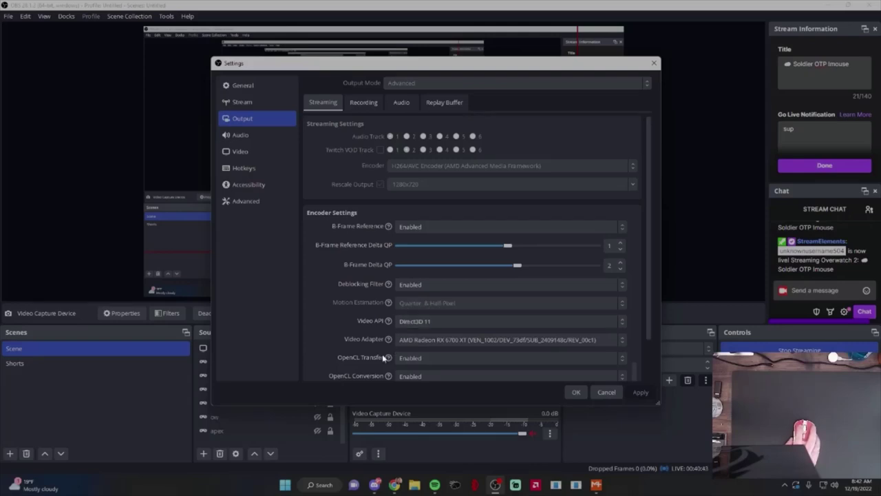
{"action": "scroll", "coordinate": [384, 353], "scroll_direction": "down", "scroll_amount": 1}
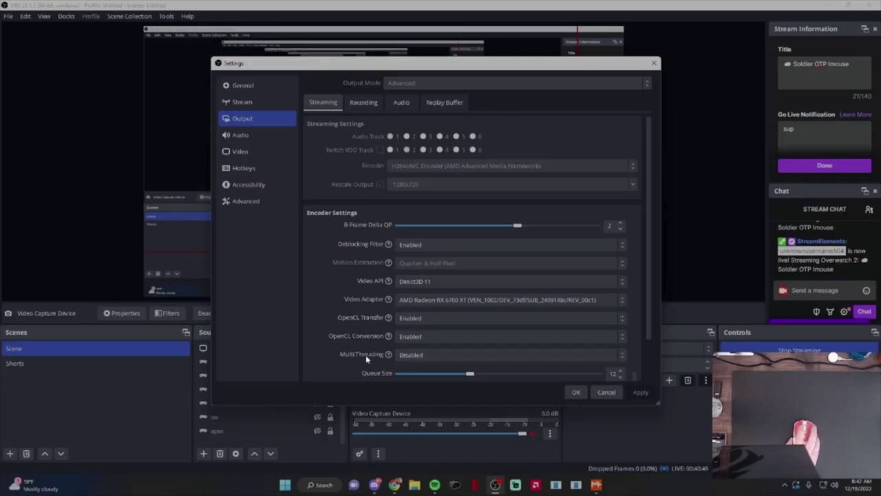
{"action": "scroll", "coordinate": [366, 355], "scroll_direction": "down", "scroll_amount": 2}
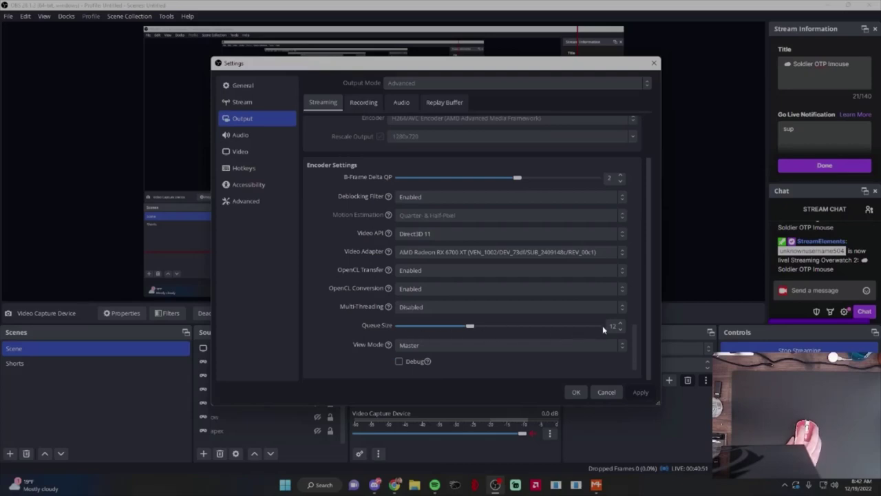
{"action": "left_click", "coordinate": [394, 485]}
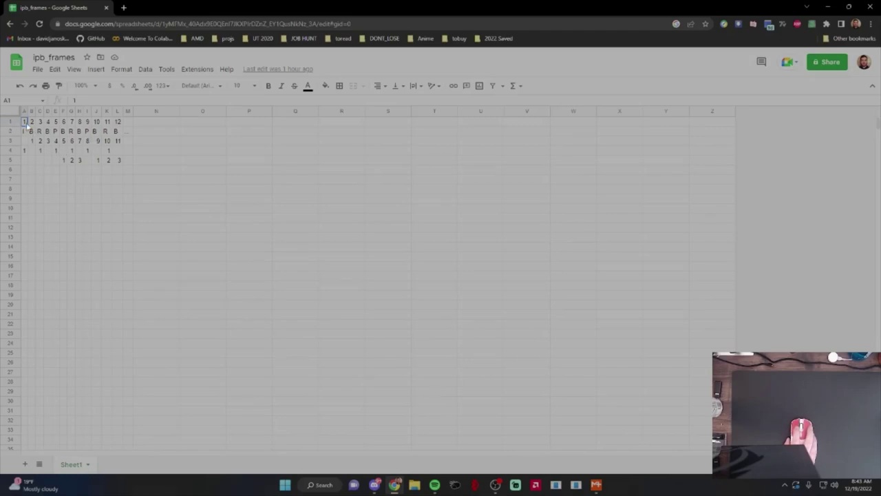
{"action": "left_click", "coordinate": [812, 6]}
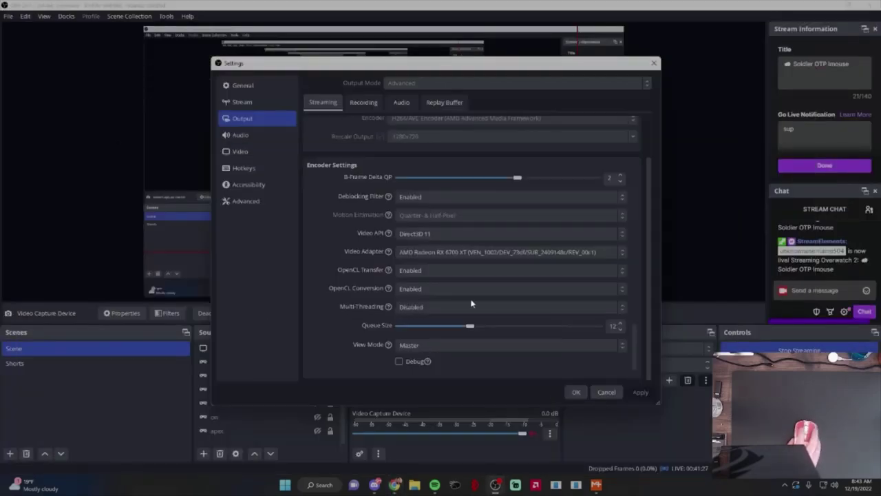